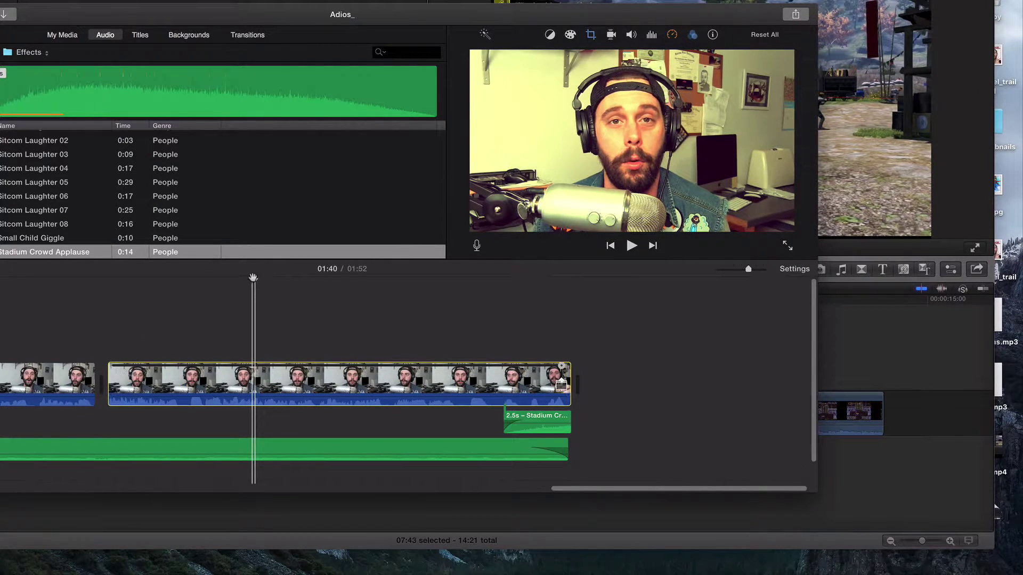
# Split the last video clip in the iMovie timeline at 01:39
pyautogui.rightClick(230, 380)
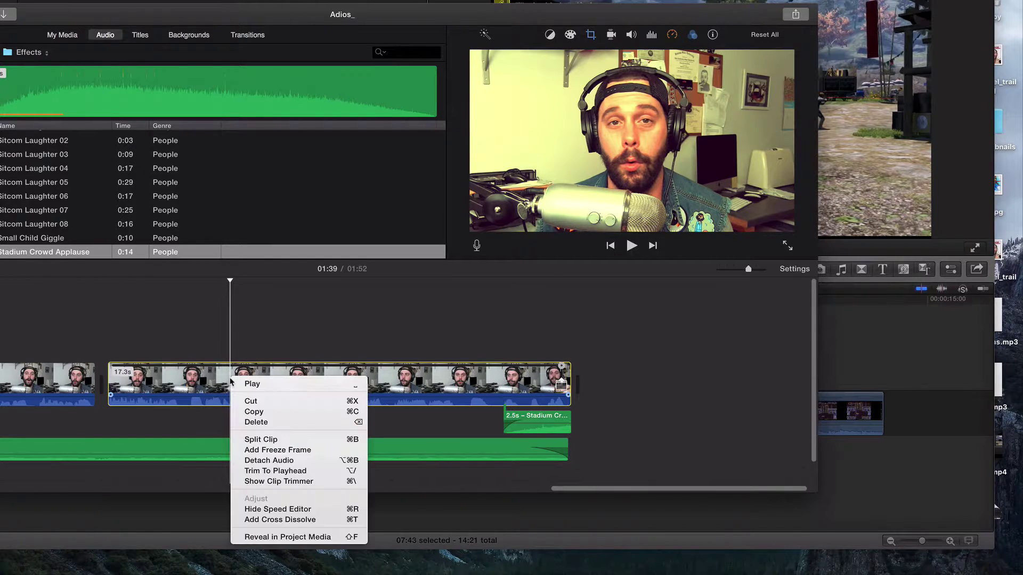
pyautogui.click(247, 439)
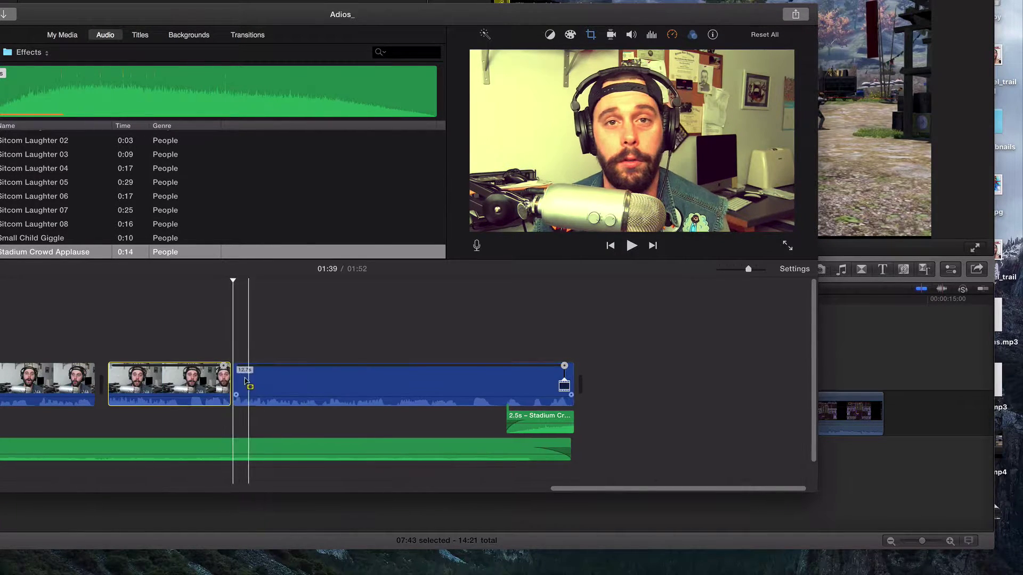
pyautogui.moveTo(261, 372)
pyautogui.mouseDown()
pyautogui.moveTo(277, 331)
pyautogui.moveTo(272, 370)
pyautogui.mouseUp()
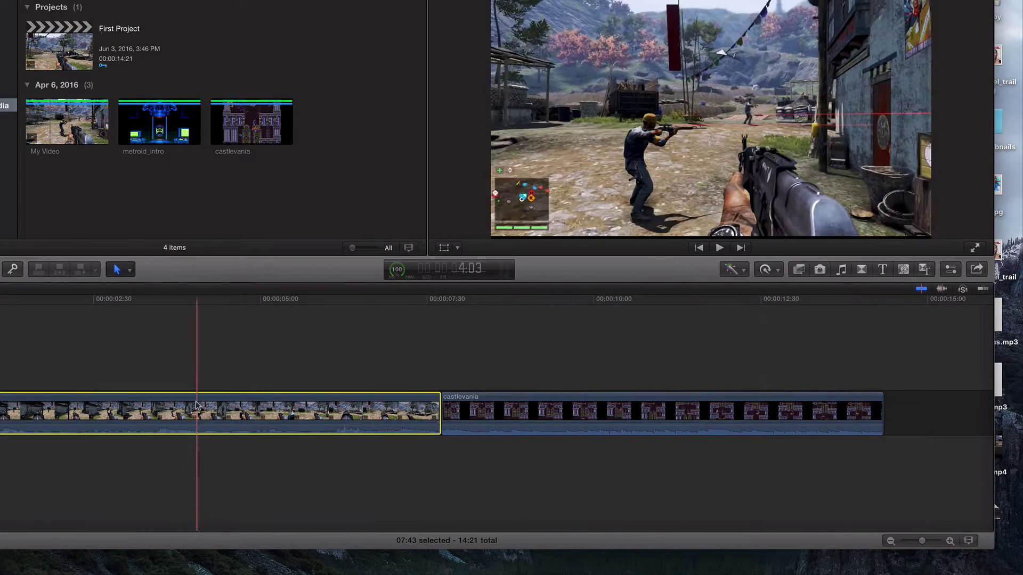
# Switch to Final Cut Pro and activate the Blade tool for the timeline
pyautogui.rightClick(240, 405)
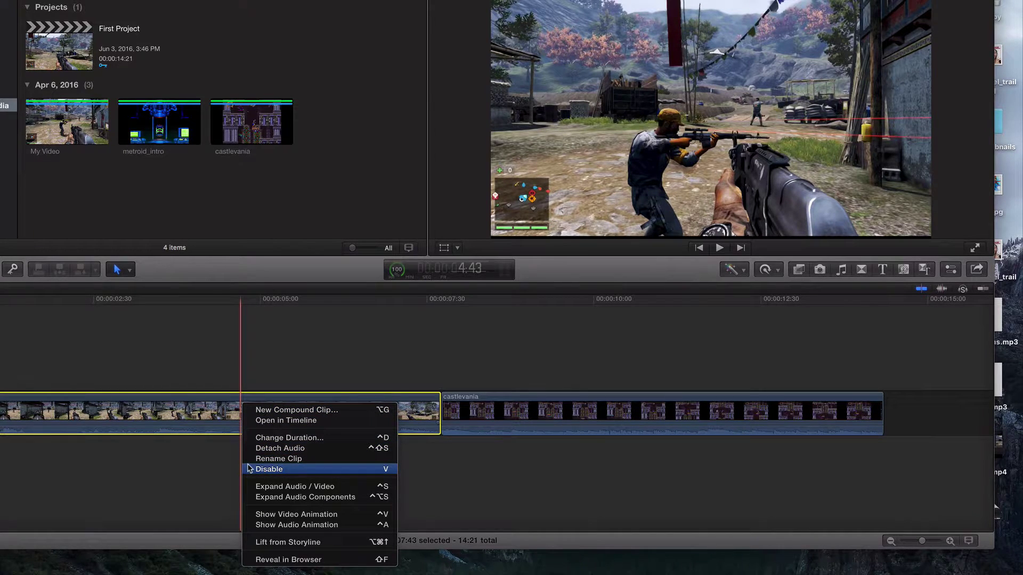
pyautogui.click(218, 338)
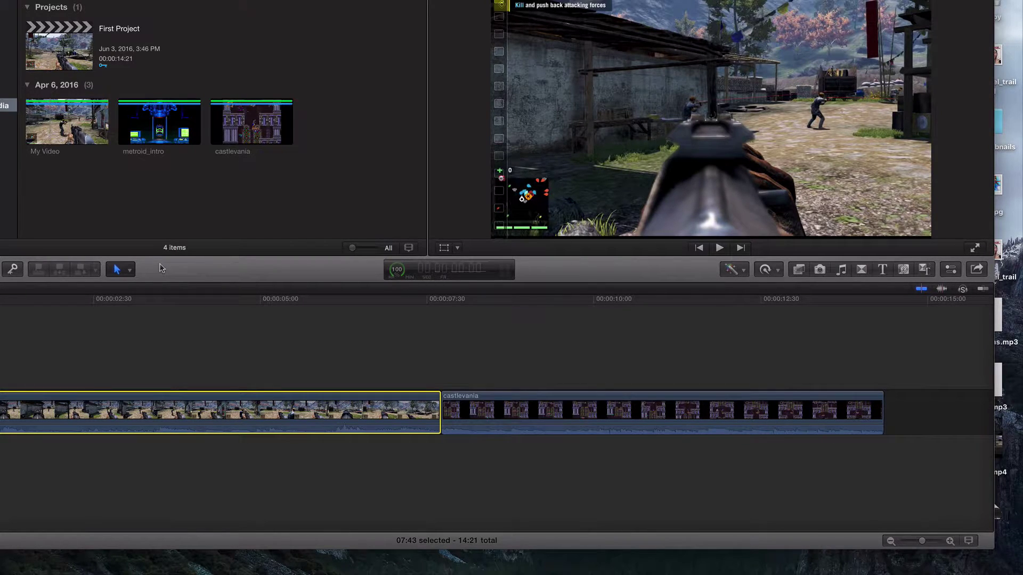
pyautogui.click(131, 270)
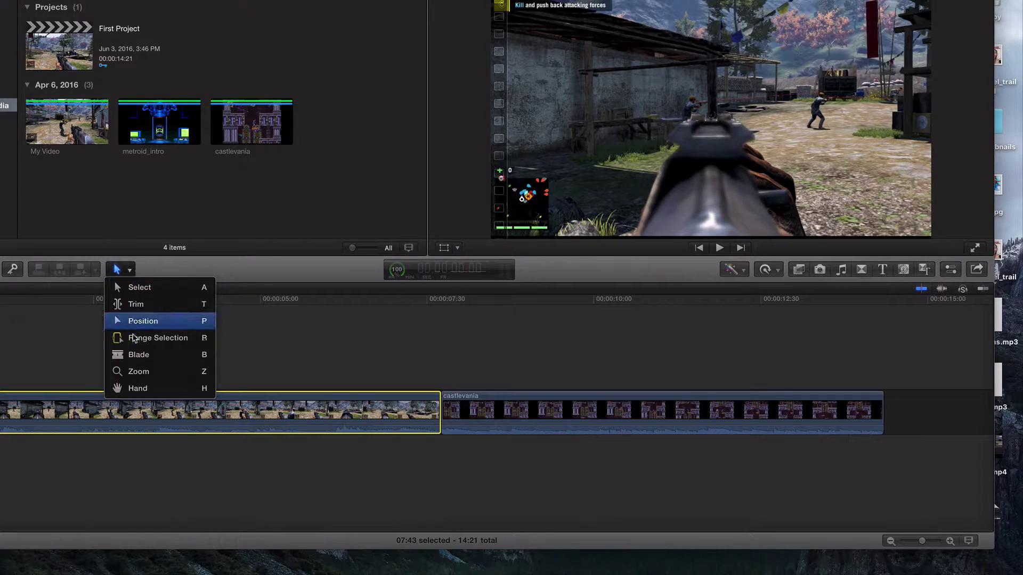
pyautogui.click(158, 268)
pyautogui.click(131, 272)
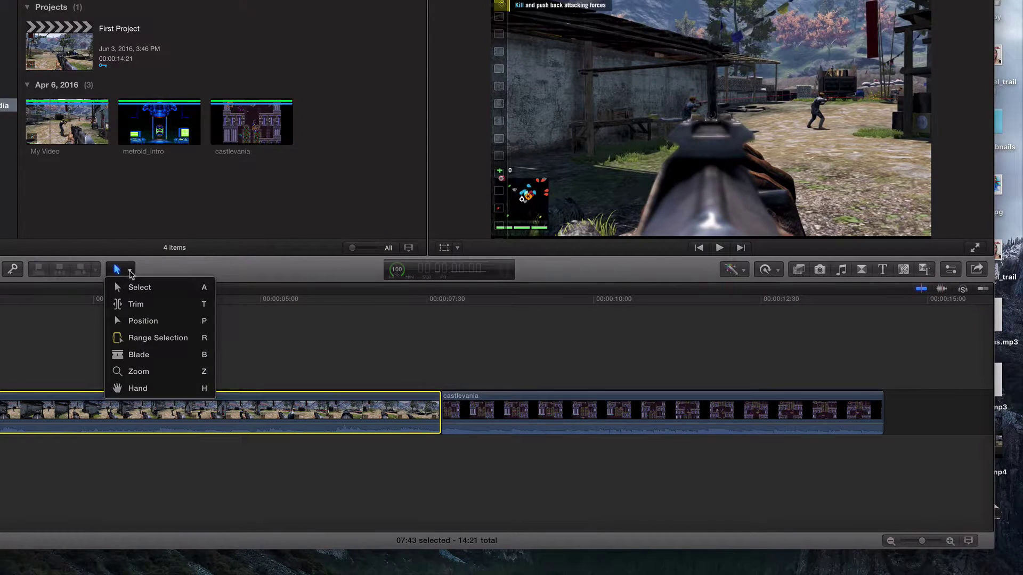
pyautogui.click(137, 357)
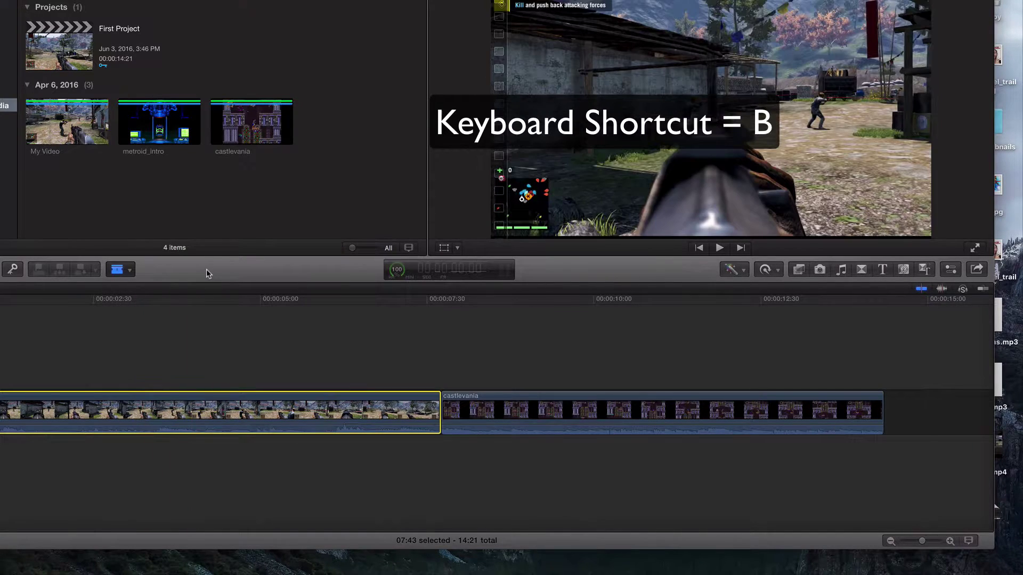
# Return to the Select tool and select the castlevania clip in the timeline
pyautogui.click(130, 270)
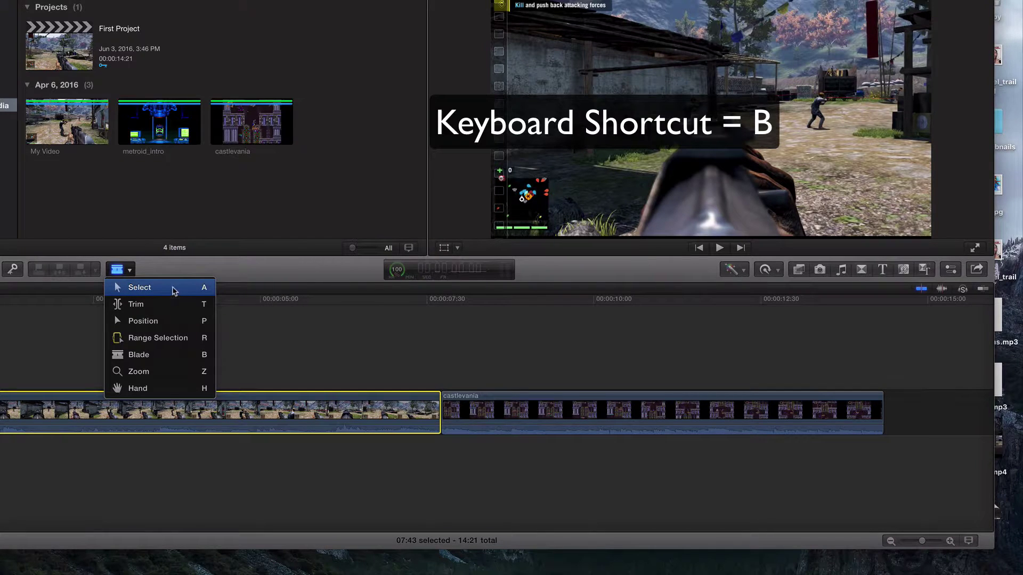
pyautogui.click(160, 289)
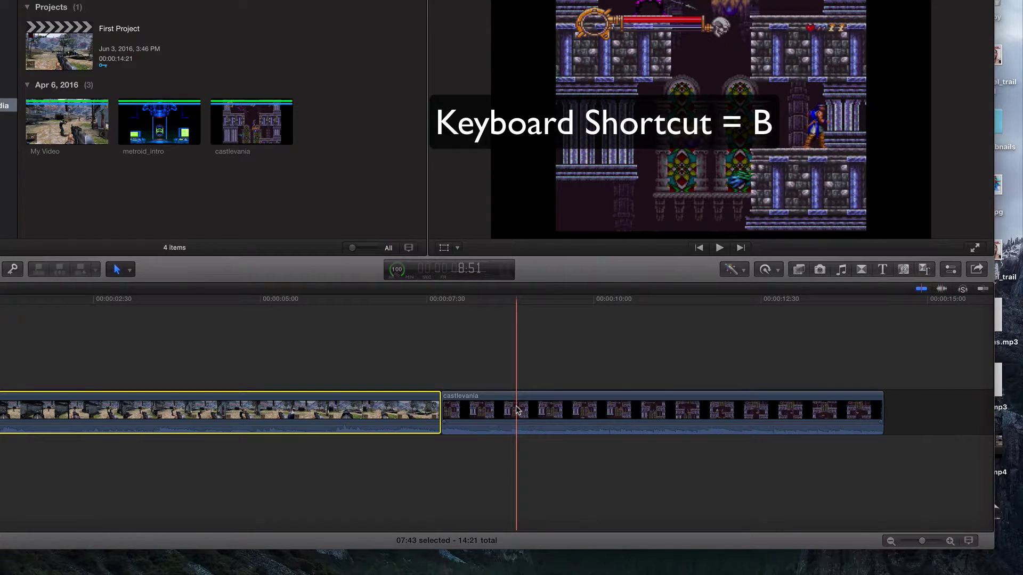
pyautogui.moveTo(516, 406)
pyautogui.mouseDown()
pyautogui.moveTo(539, 406)
pyautogui.moveTo(517, 407)
pyautogui.mouseUp()
# Activate the Blade tool and show the First Project Media collection in the browser
pyautogui.click(121, 269)
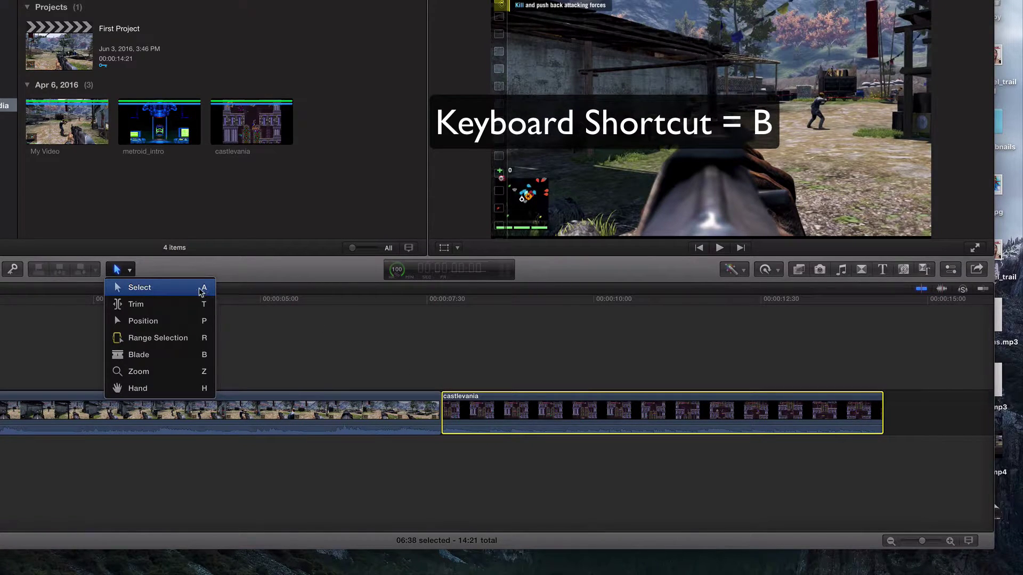
pyautogui.click(170, 355)
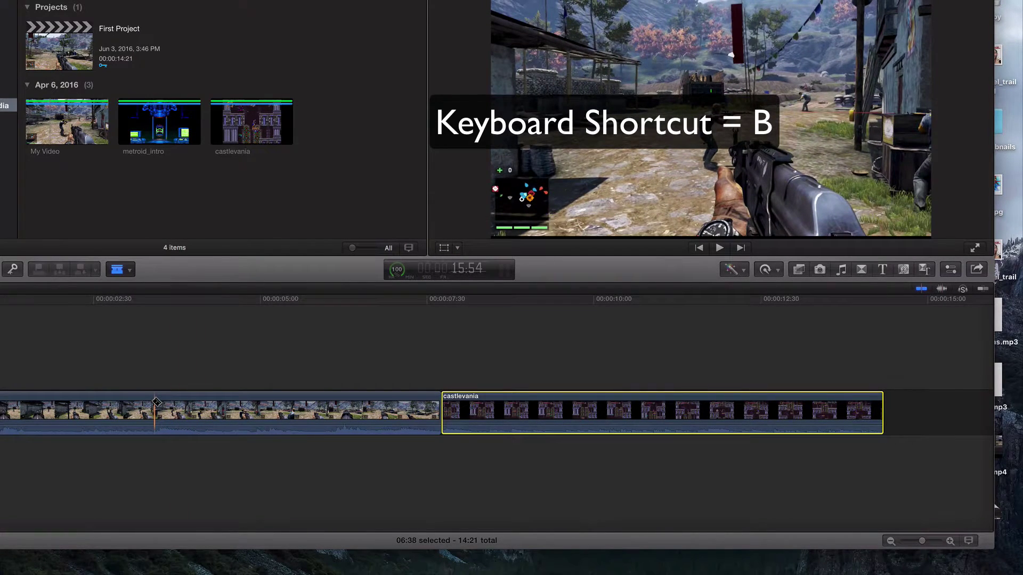
pyautogui.click(8, 92)
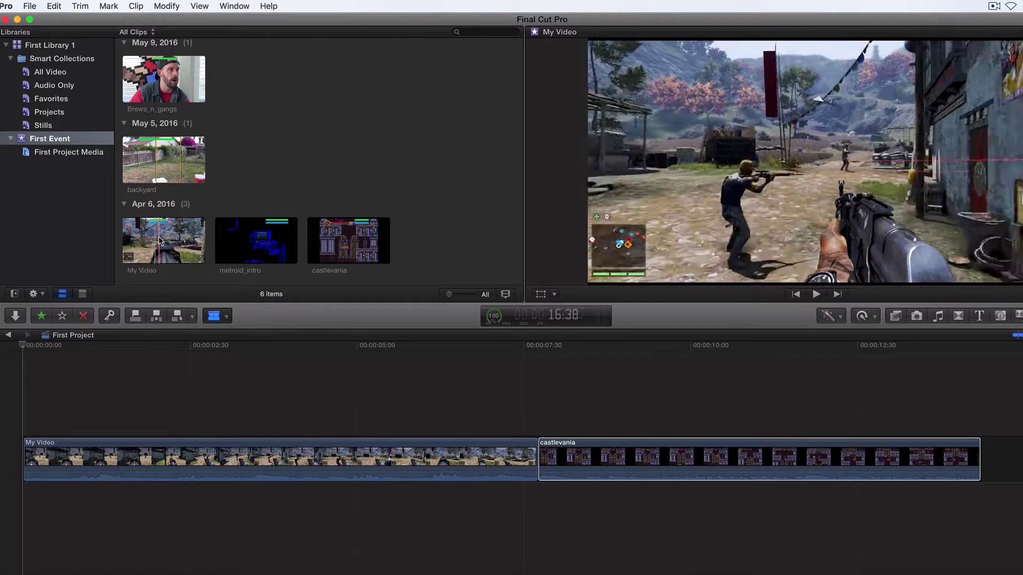
pyautogui.click(55, 100)
pyautogui.click(70, 152)
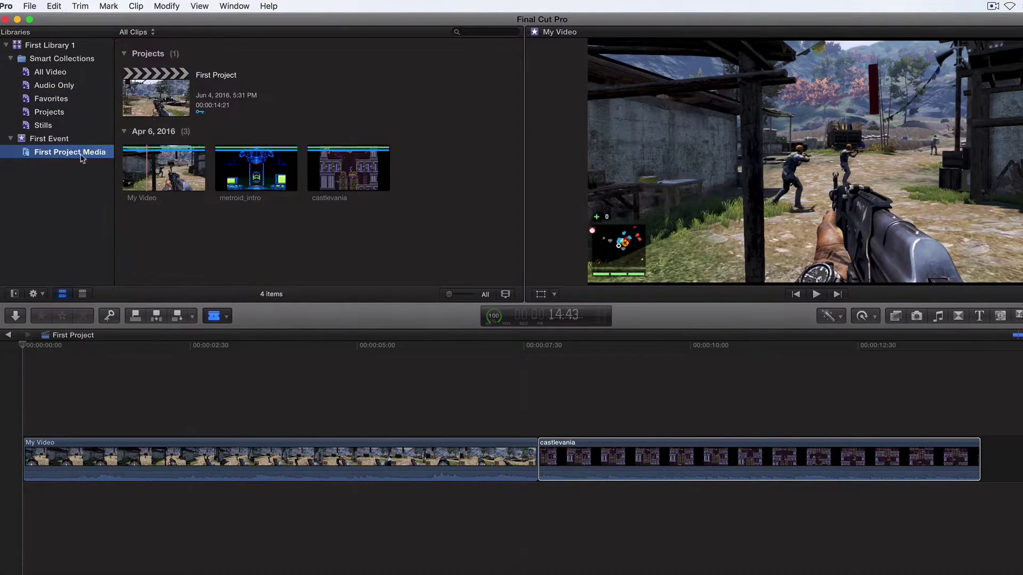
# Try cutting the My Video clip with the Blade tool at about 5:45 in the timeline
pyautogui.click(373, 179)
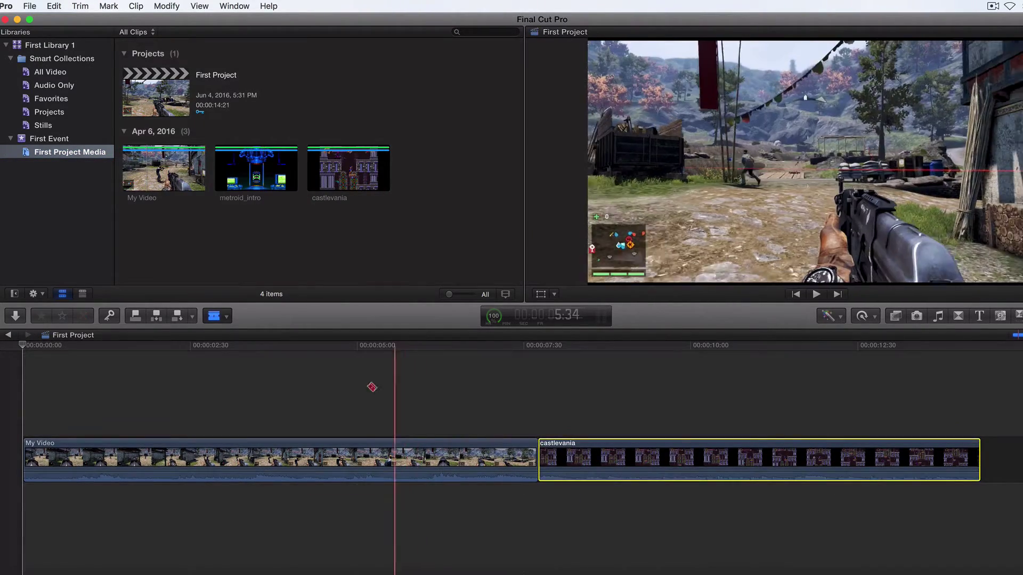
pyautogui.click(543, 464)
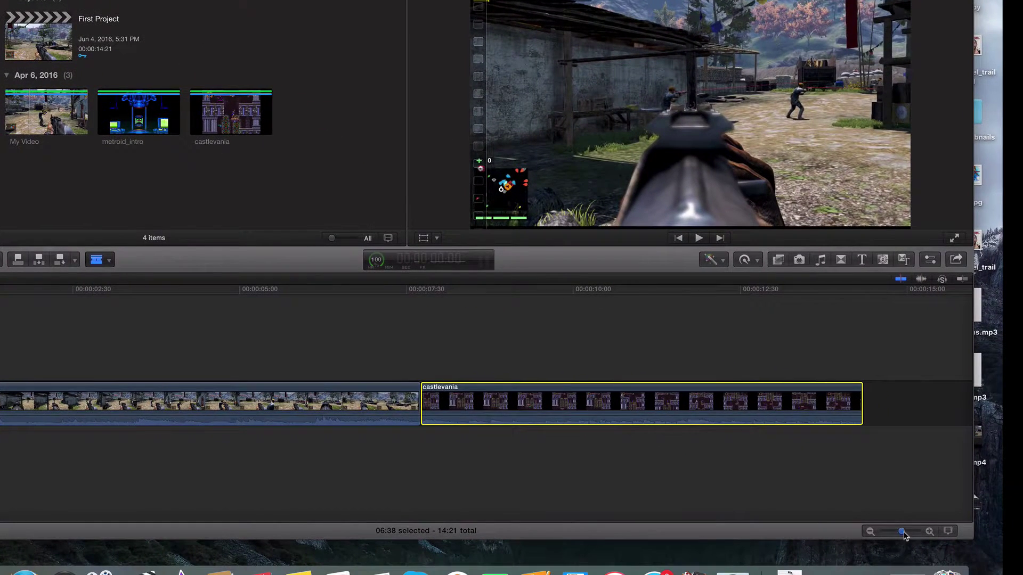
pyautogui.moveTo(904, 534)
pyautogui.mouseDown()
pyautogui.moveTo(891, 534)
pyautogui.moveTo(903, 534)
pyautogui.mouseUp()
pyautogui.click(383, 399)
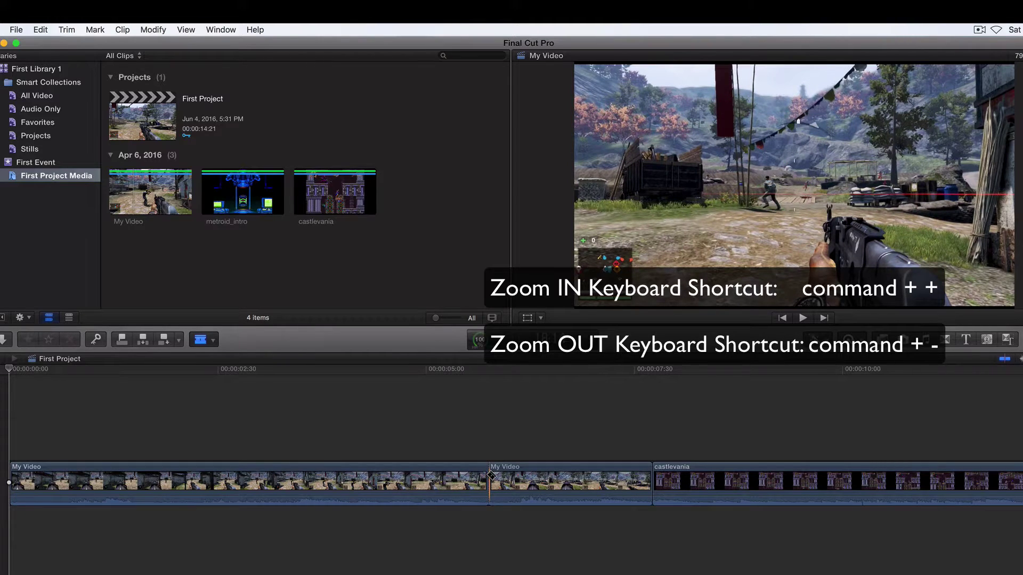
pyautogui.click(489, 474)
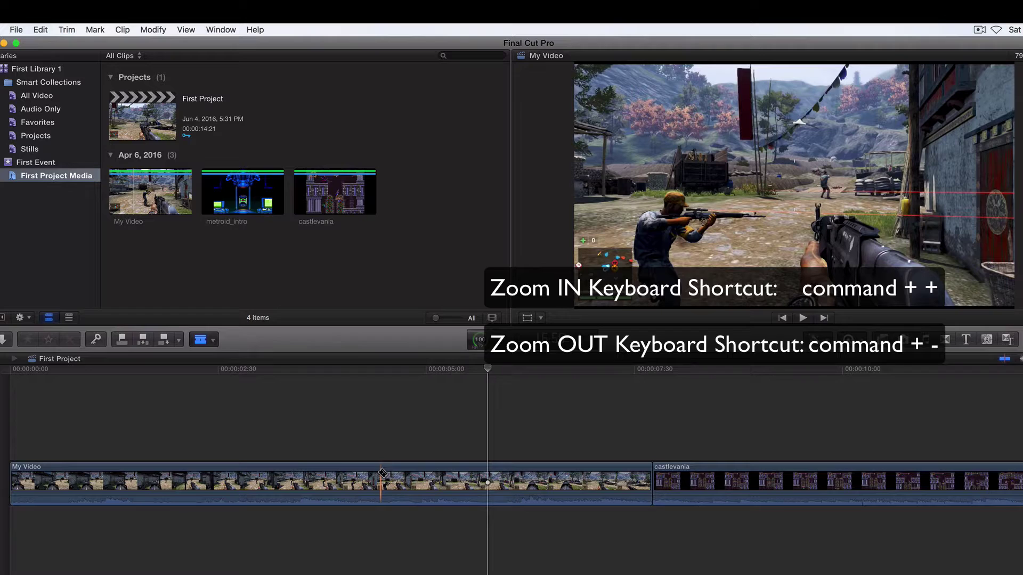
# Examine the My Video clip at closer and wider timeline zoom levels around the four- to six-second range
pyautogui.press('super+equal')
pyautogui.press('super+equal')
pyautogui.press('super+equal')
pyautogui.press('super+equal')
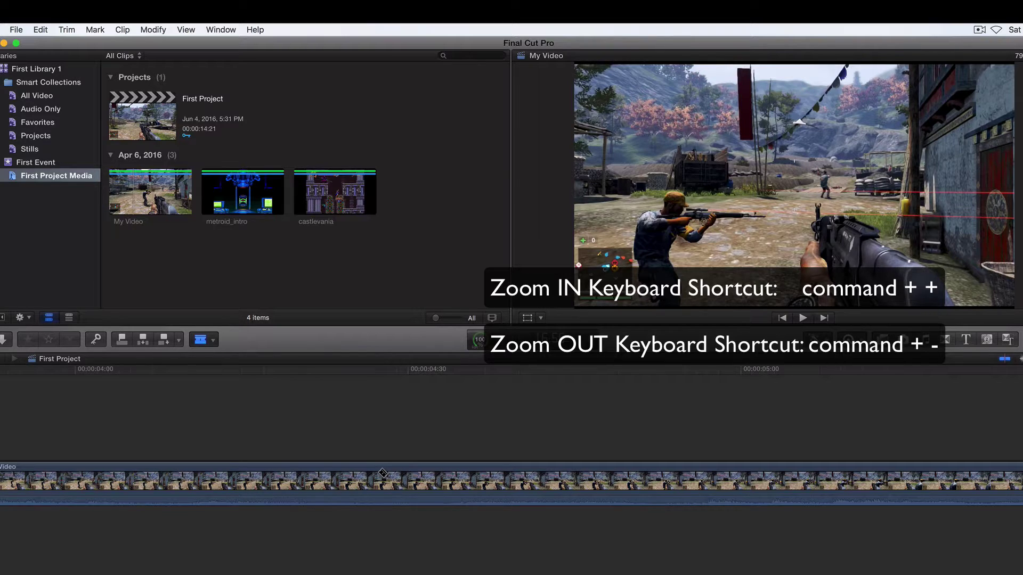
pyautogui.press('super+minus')
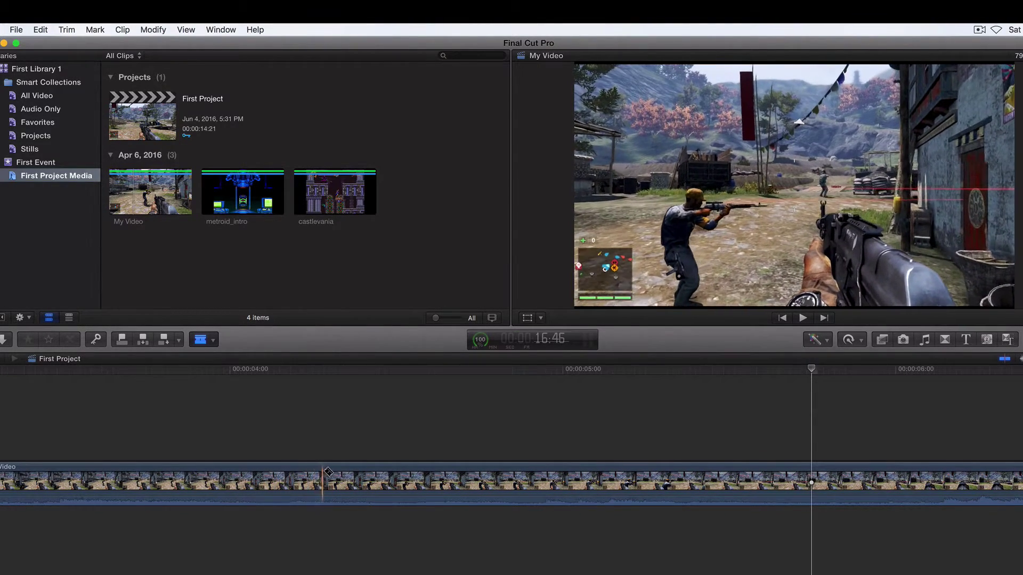
pyautogui.hscroll(3, 626, 482)
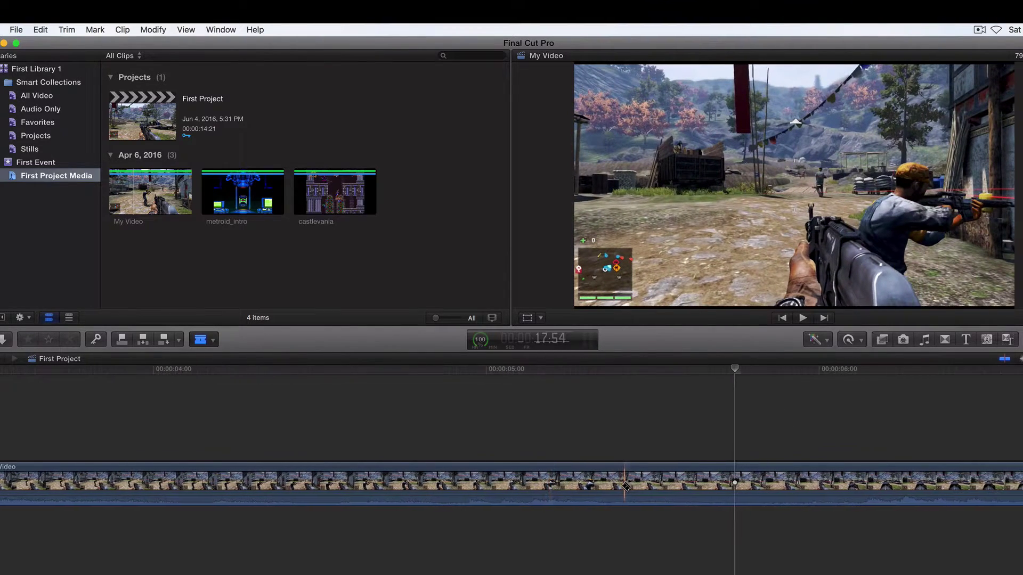
pyautogui.hscroll(6, 626, 486)
pyautogui.press('super+minus')
pyautogui.press('super+minus')
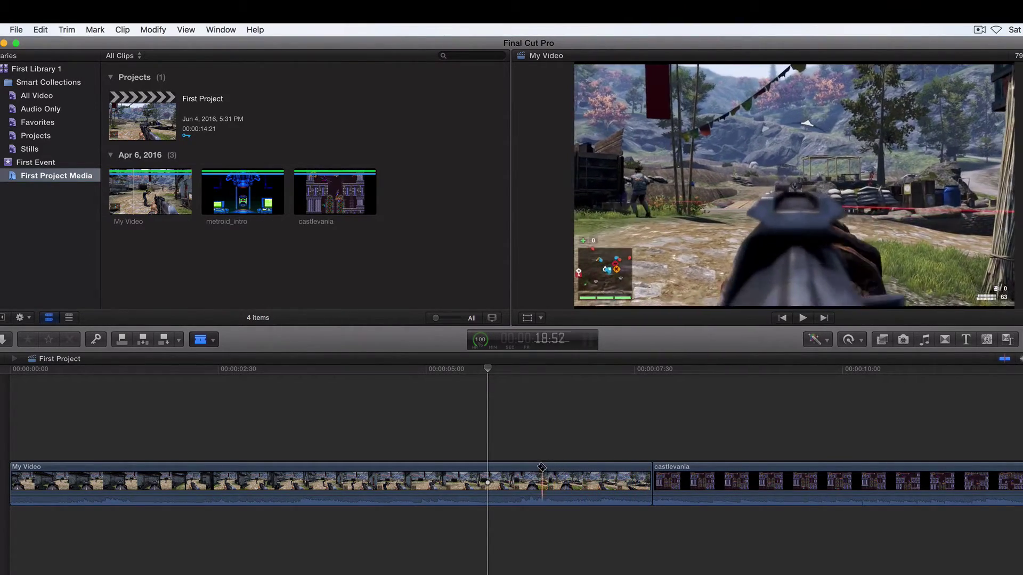
# Cut the My Video clip at about 5:45 with the Blade tool and return to the Select tool
pyautogui.press('super+equal')
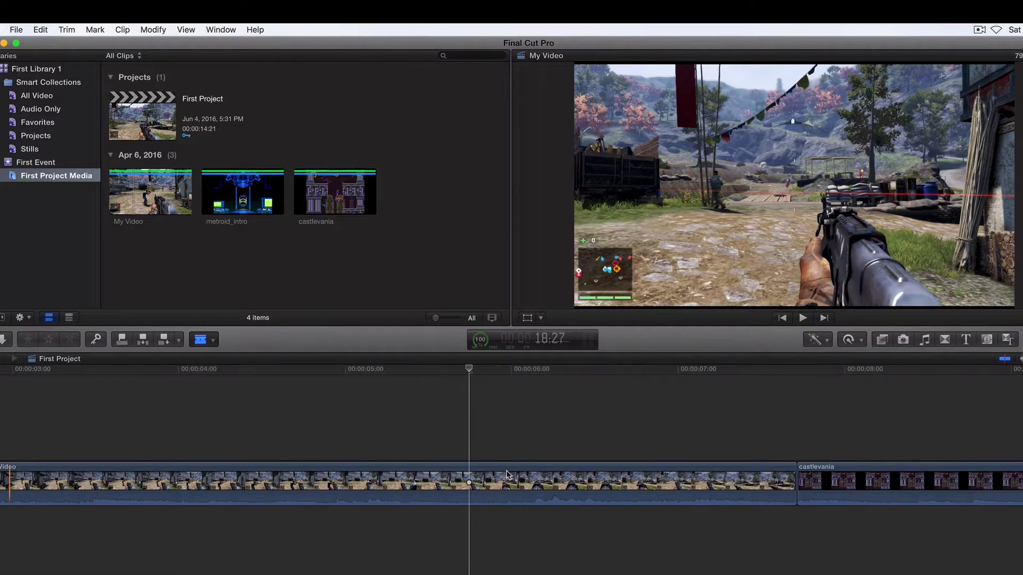
pyautogui.press('super+equal')
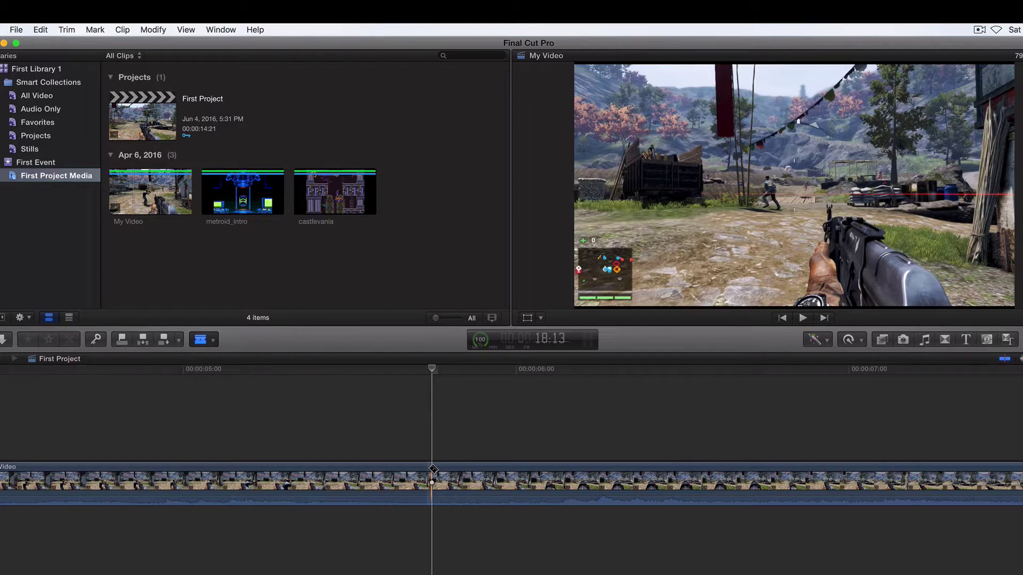
pyautogui.click(433, 469)
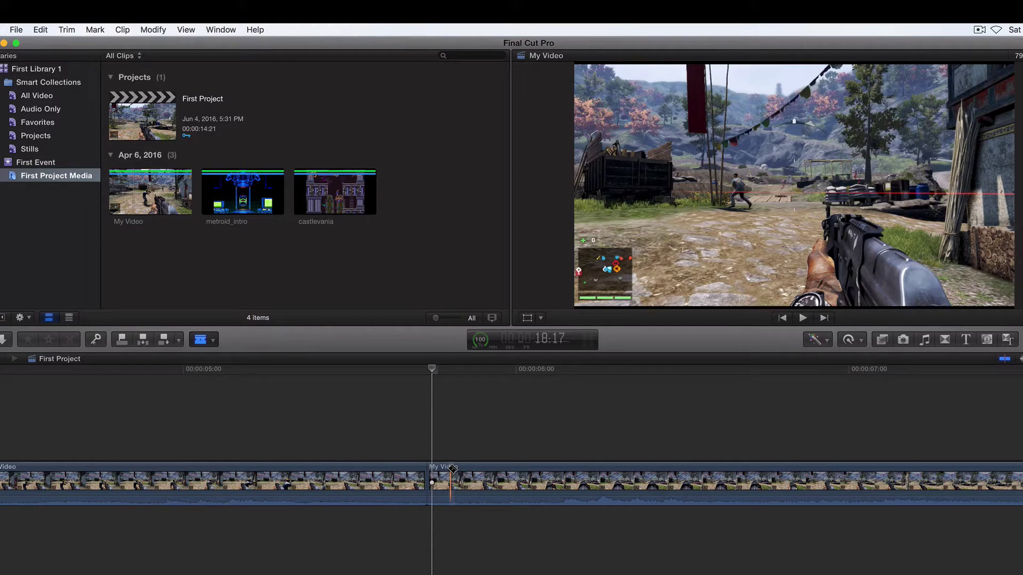
pyautogui.press('a')
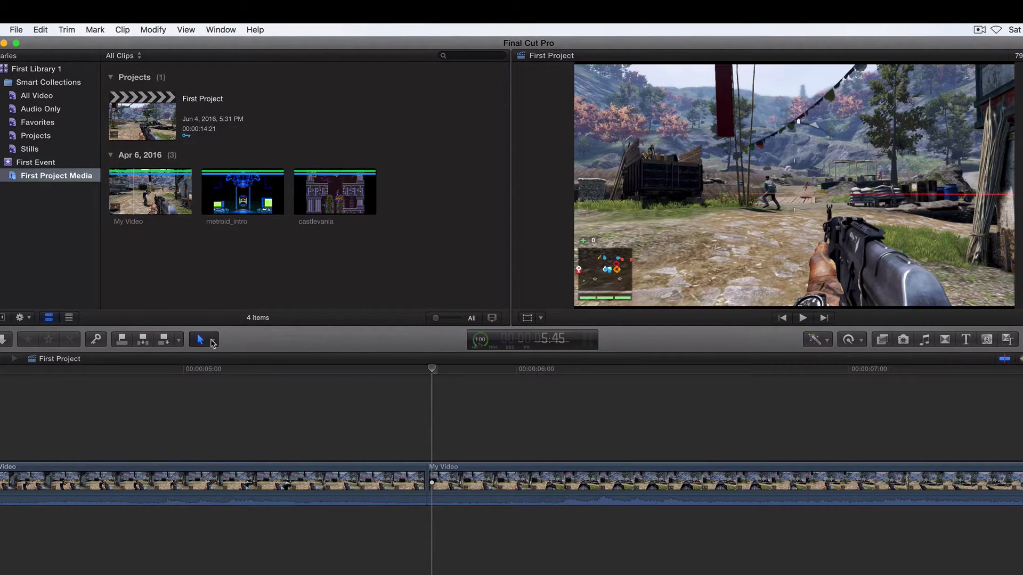
pyautogui.click(211, 340)
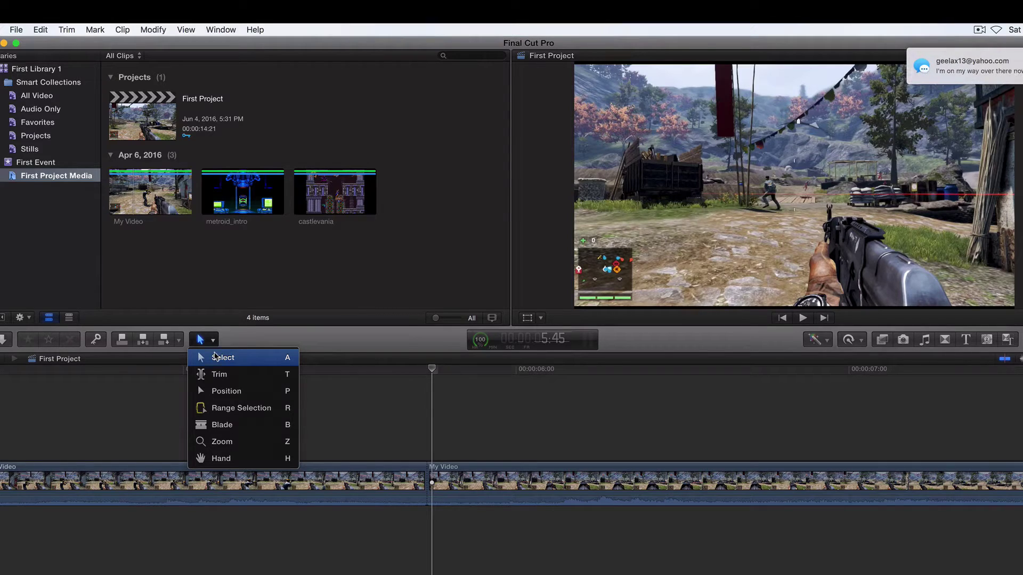
pyautogui.click(235, 340)
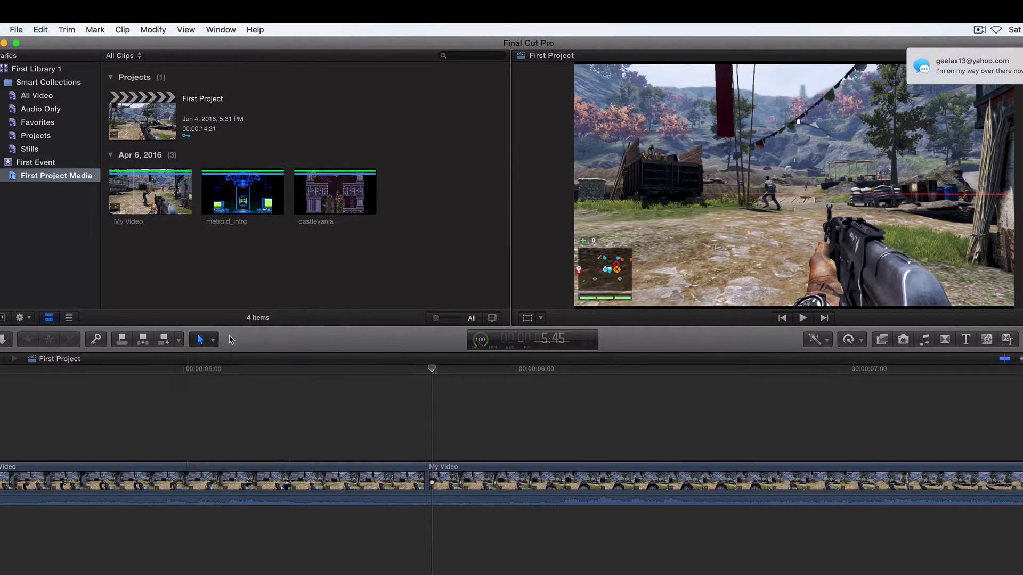
pyautogui.click(212, 341)
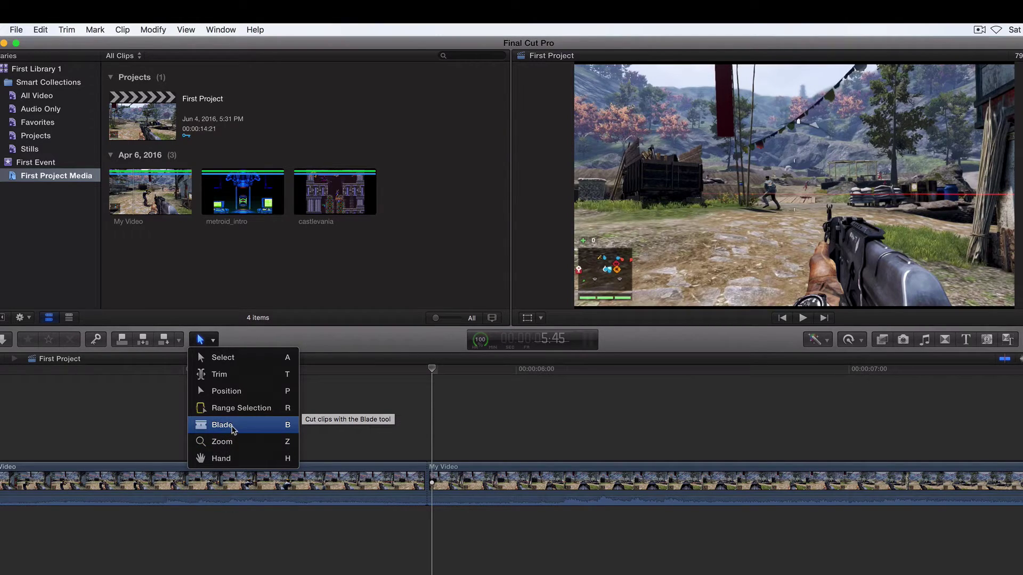
pyautogui.click(248, 334)
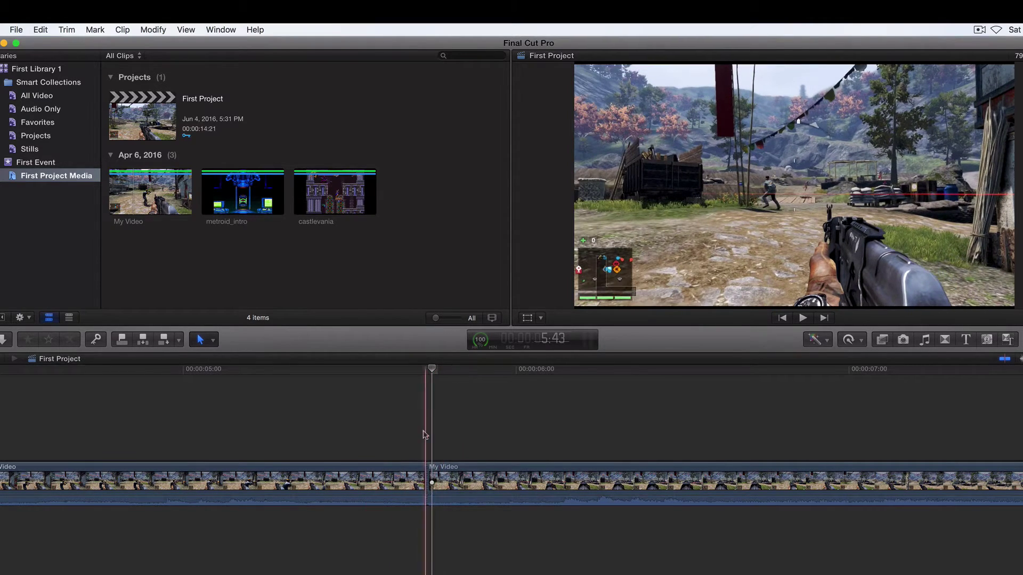
# Place the playhead at 5:57 and cut the second My Video segment there with the Blade tool
pyautogui.click(424, 368)
pyautogui.moveTo(424, 368); pyautogui.dragTo(502, 369)
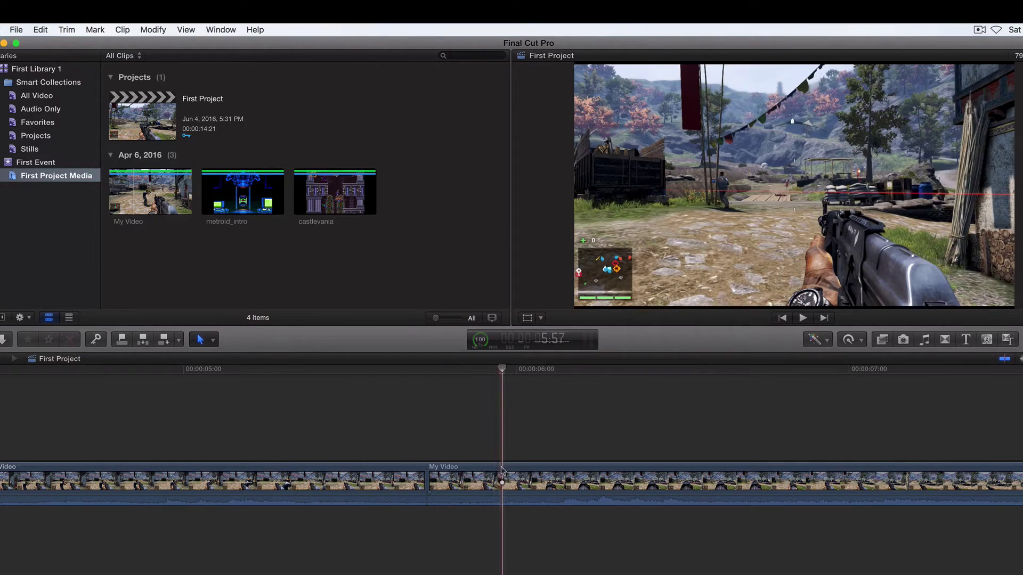
pyautogui.press('b')
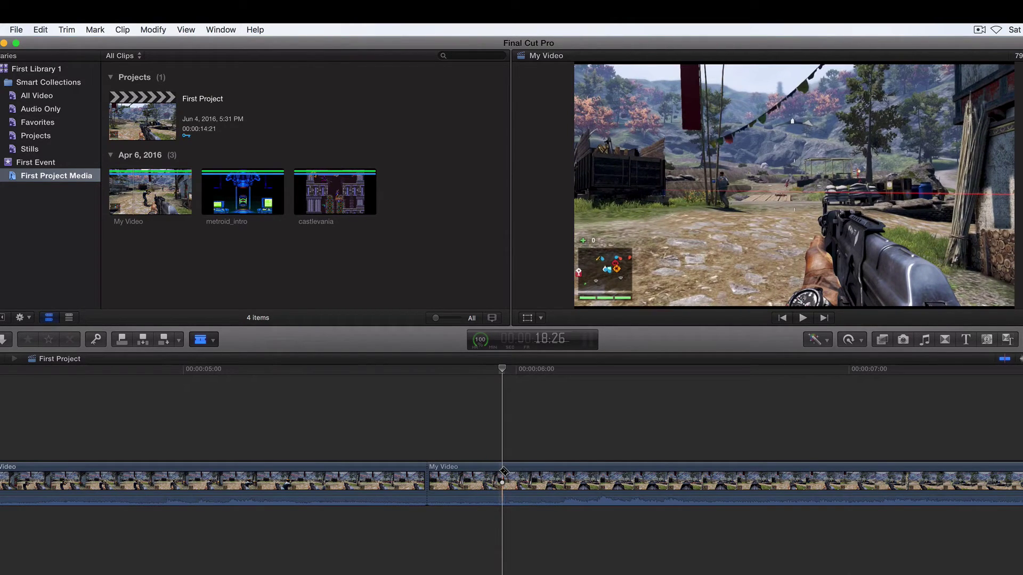
pyautogui.click(502, 473)
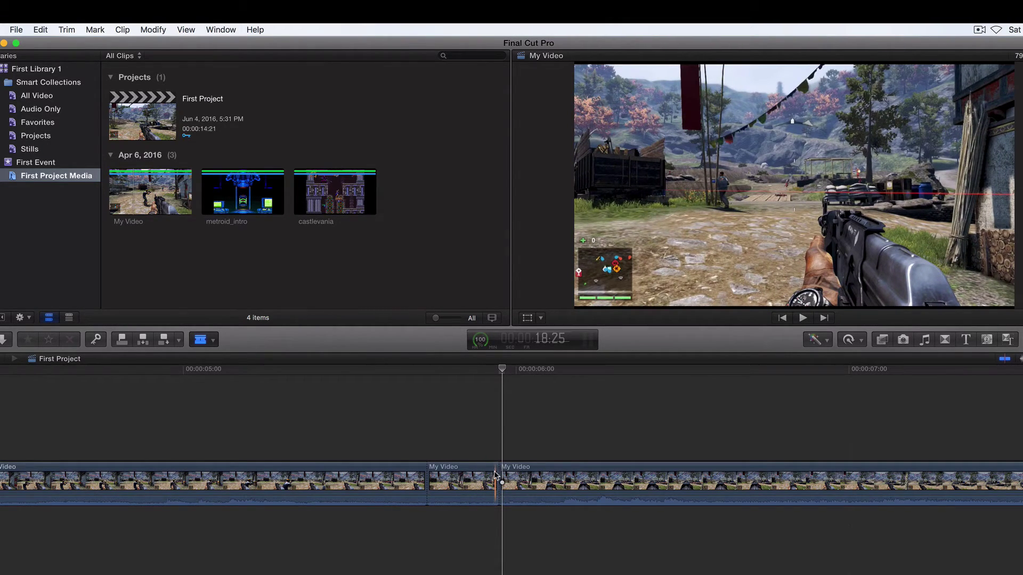
# Delete the short My Video segment between the two cuts and move the playhead to 5:39, just before the join
pyautogui.press('a')
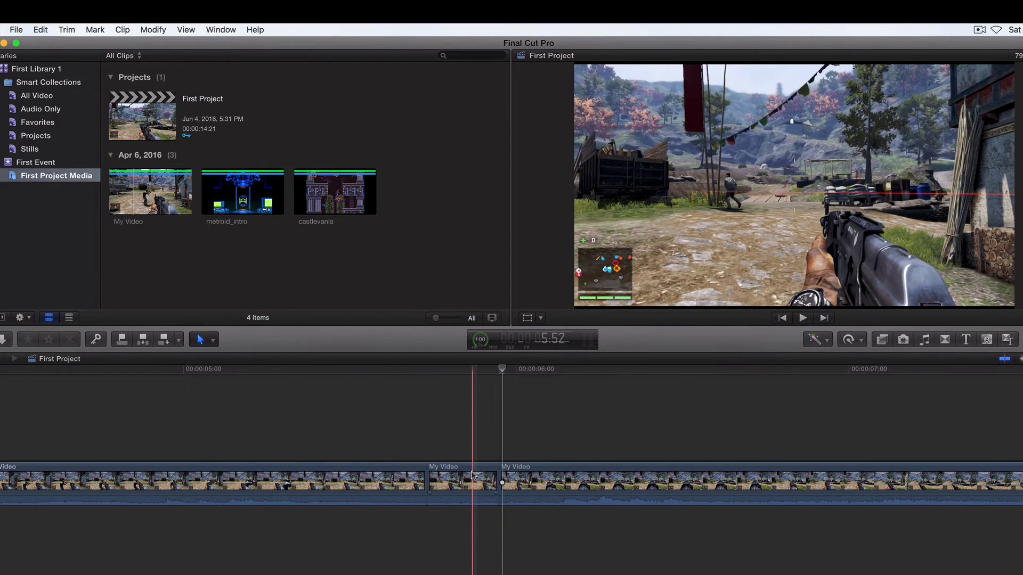
pyautogui.click(472, 475)
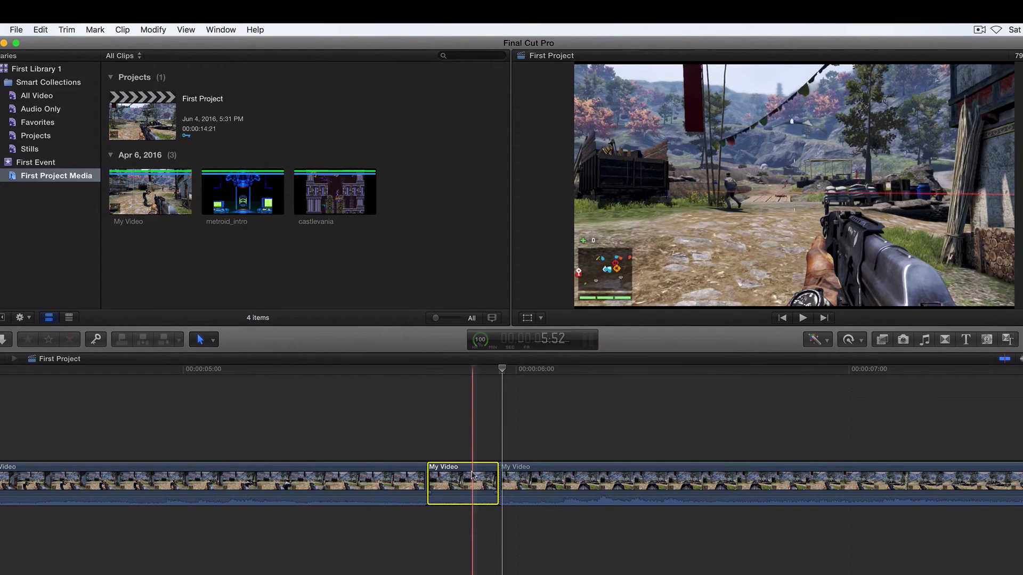
pyautogui.press('Delete')
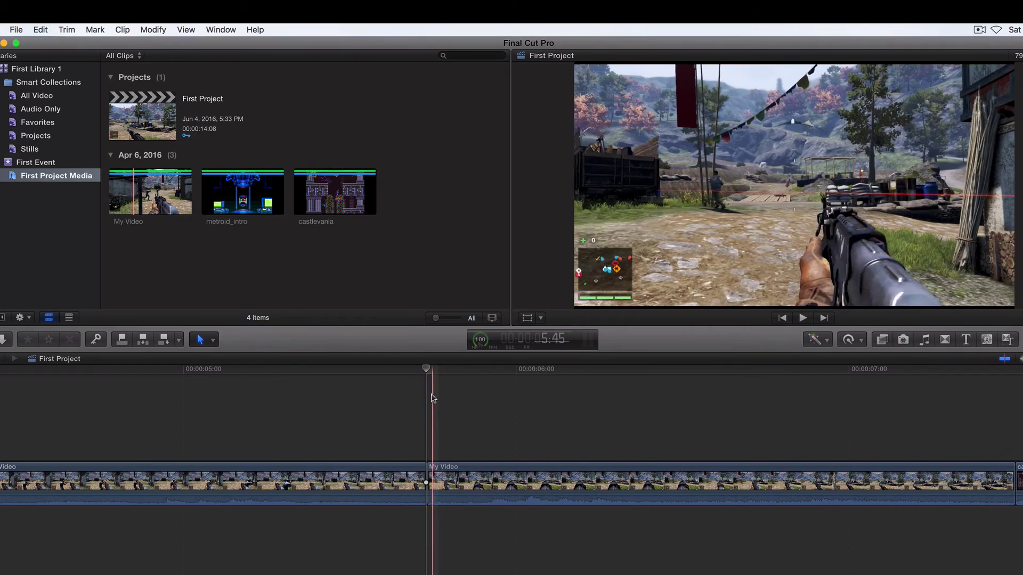
pyautogui.moveTo(427, 373); pyautogui.dragTo(401, 367)
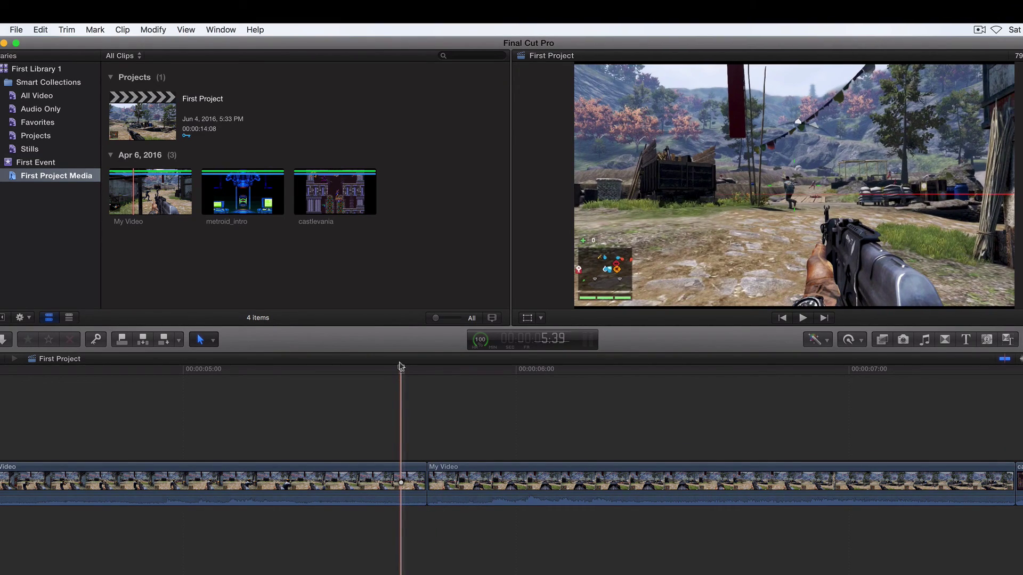